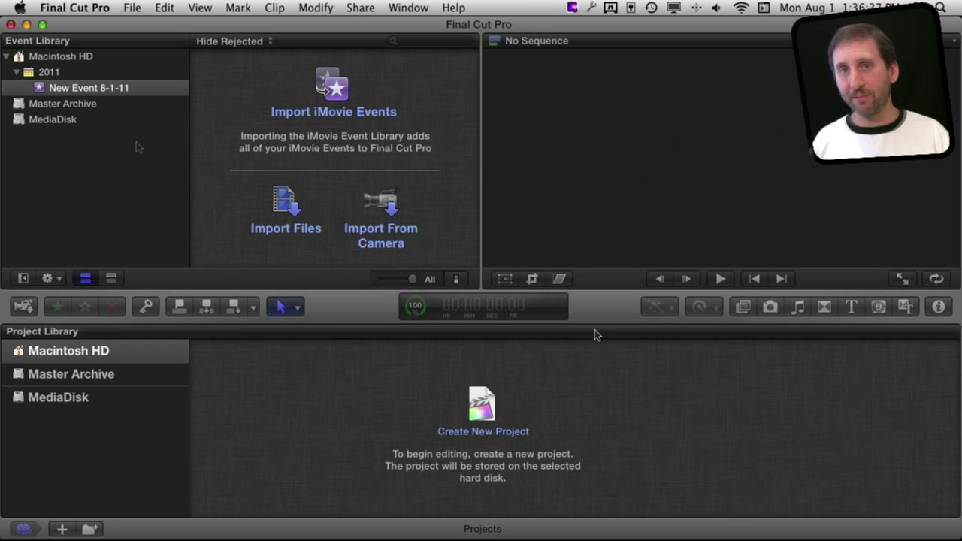
# - Import ducks.mov through yellowbranches.mov from the Sample Video folder into New Event 8-1-11
pyautogui.click(132, 8)
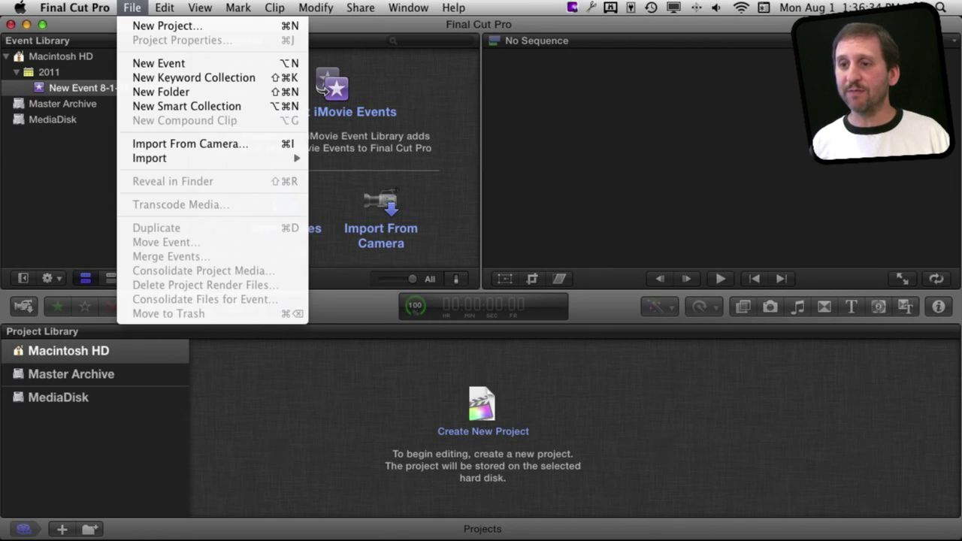
pyautogui.moveTo(162, 156)
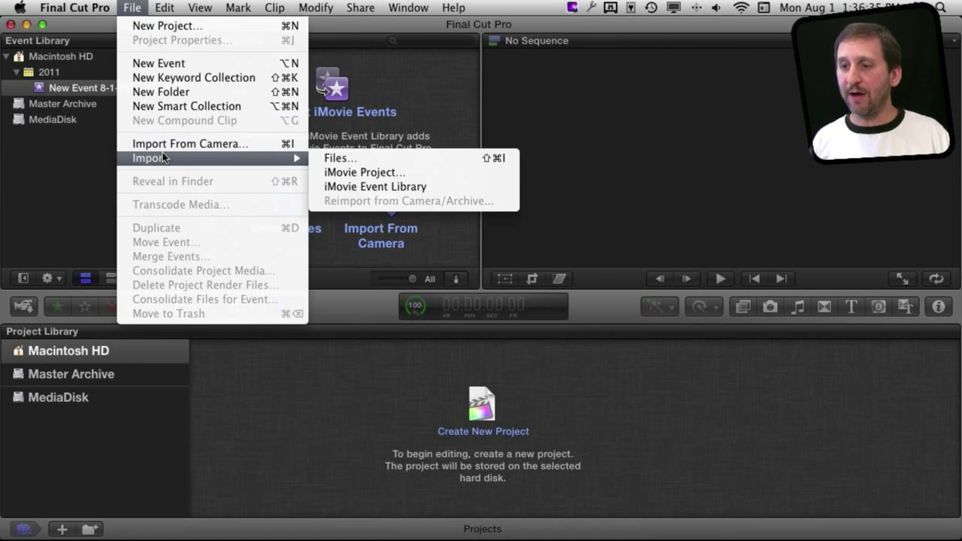
pyautogui.click(337, 160)
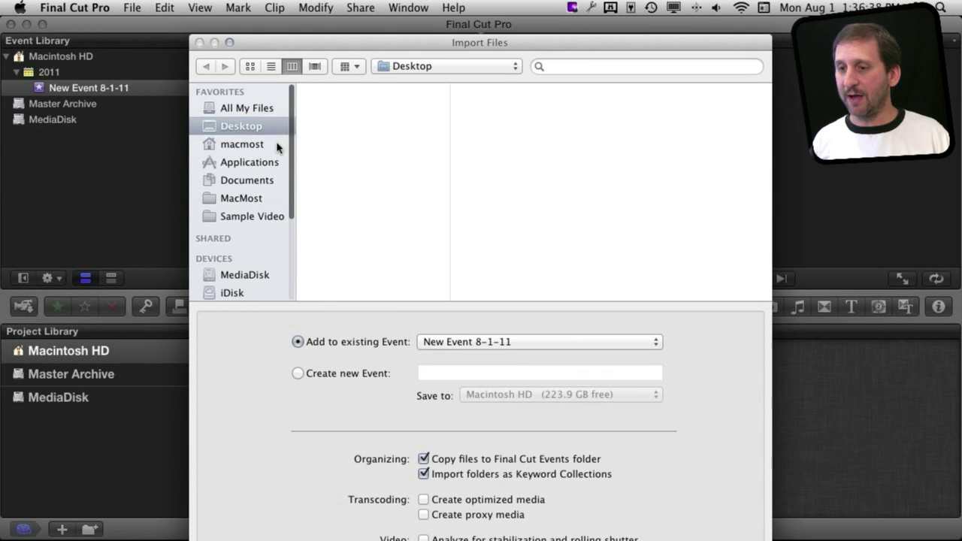
pyautogui.click(239, 215)
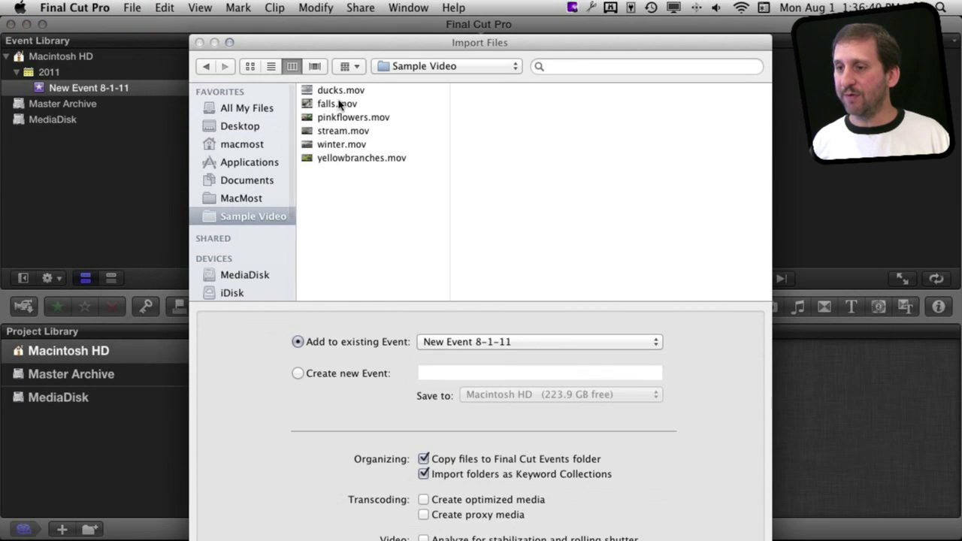
pyautogui.click(339, 93)
pyautogui.keyDown('shift'); pyautogui.click(336, 159); pyautogui.keyUp('shift')
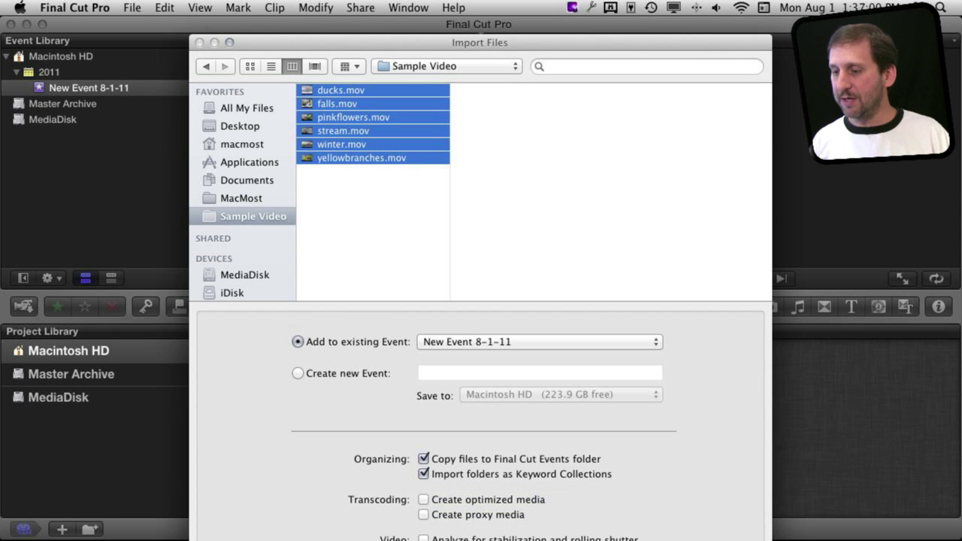
pyautogui.press('Return')
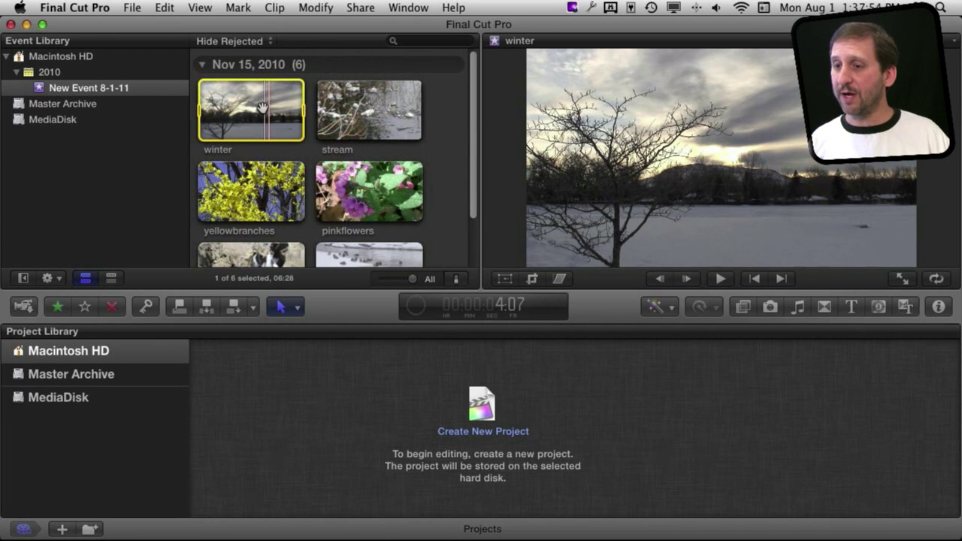
# - Preview yellowbranches and mark a short range in it, then select the whole winter clip
pyautogui.click(259, 168)
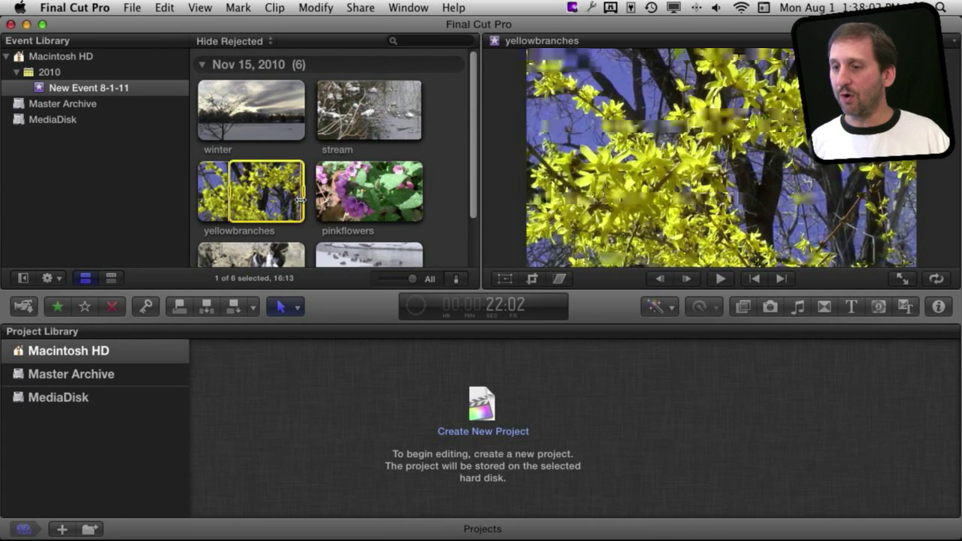
pyautogui.moveTo(230, 192); pyautogui.dragTo(269, 193)
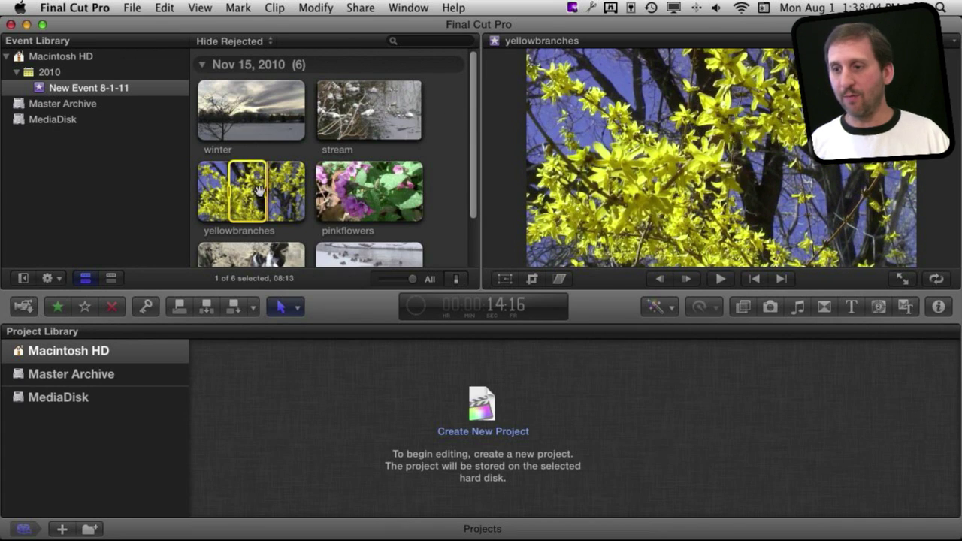
pyautogui.click(238, 115)
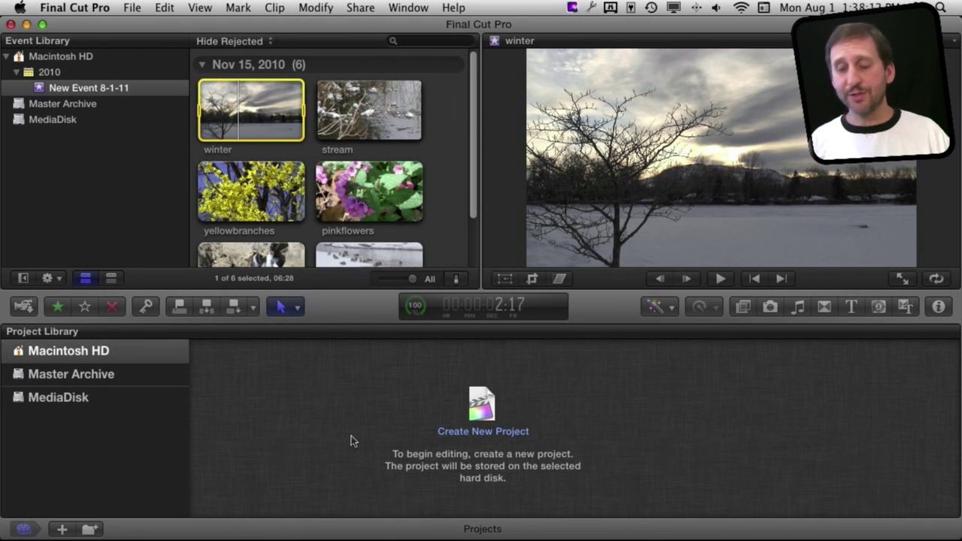
pyautogui.click(469, 434)
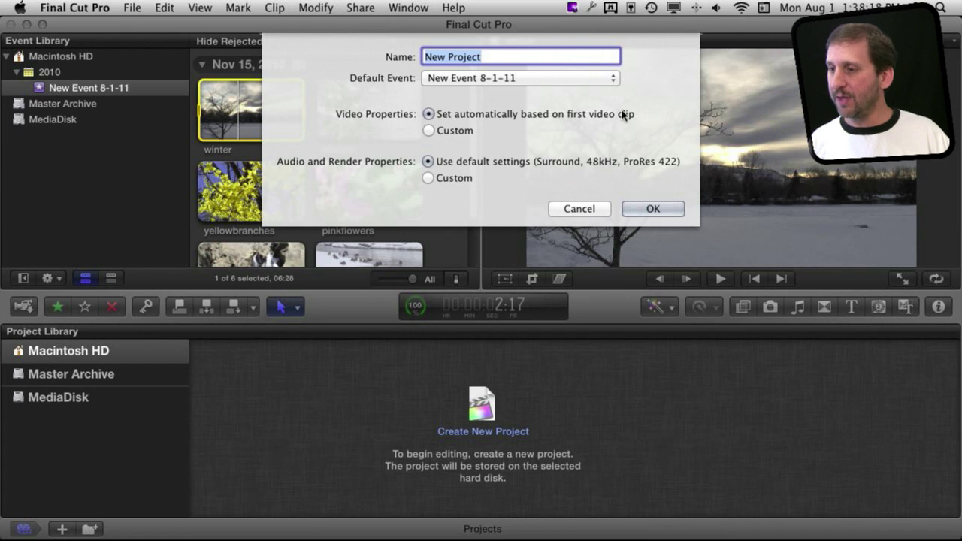
# - Accept the default name New Project with 720p HD 23.98p Surround settings
pyautogui.click(650, 210)
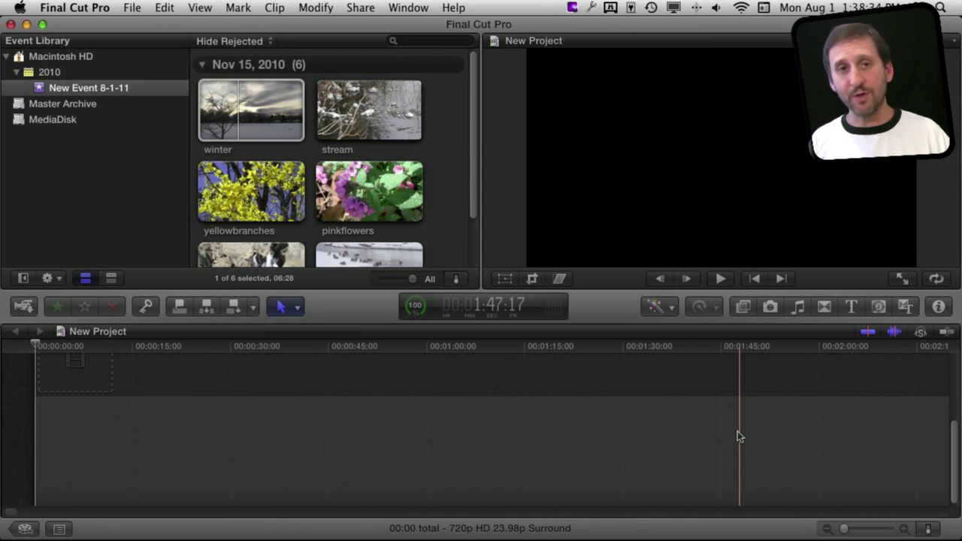
# - Place winter in the timeline, zoom to fit, then add yellowbranches right after it
pyautogui.click(239, 134)
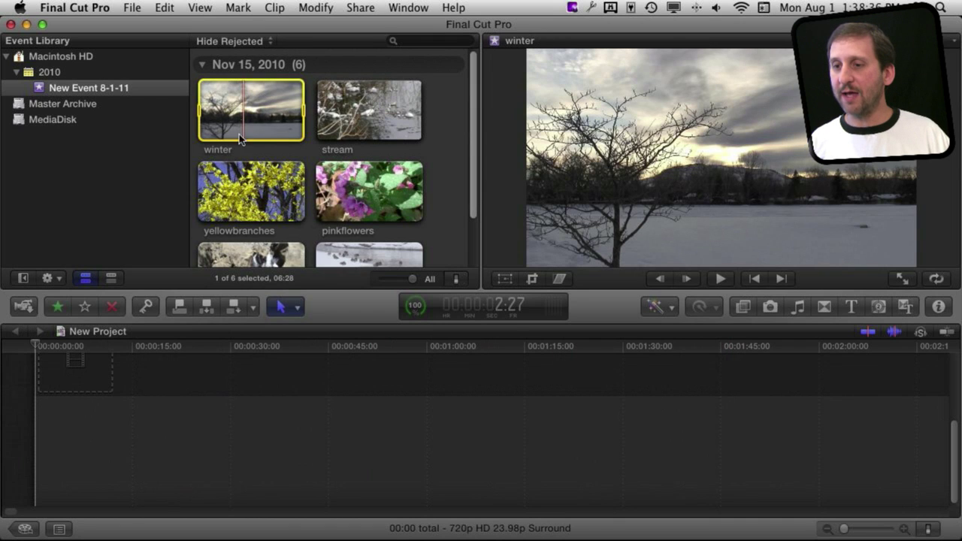
pyautogui.moveTo(239, 134); pyautogui.dragTo(96, 411)
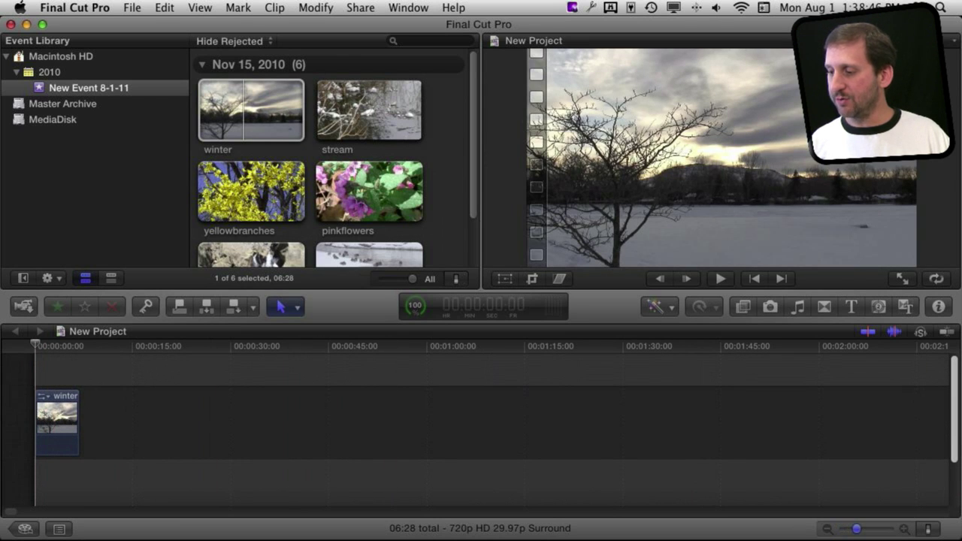
pyautogui.hotkey('shift', 'z')
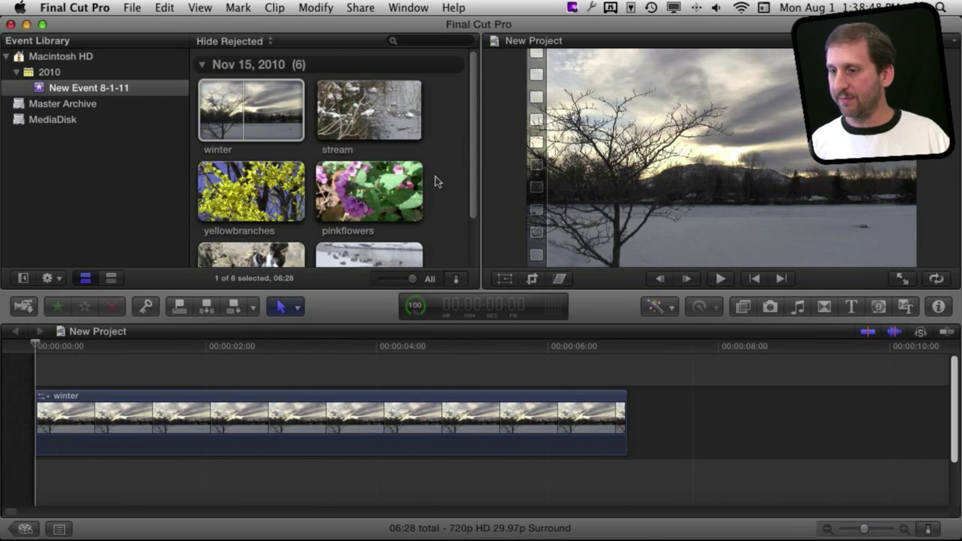
pyautogui.scroll(-3, 244, 191)
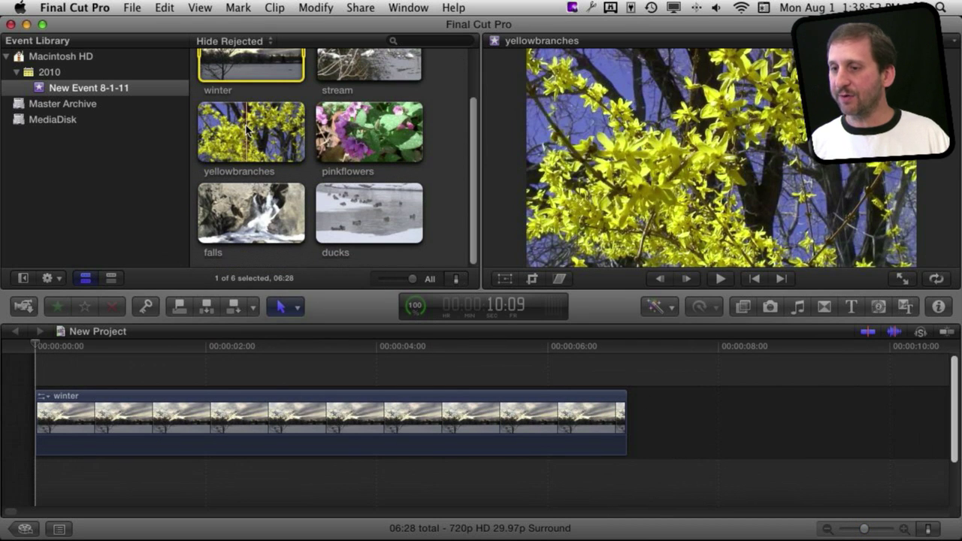
pyautogui.moveTo(248, 129); pyautogui.dragTo(659, 429)
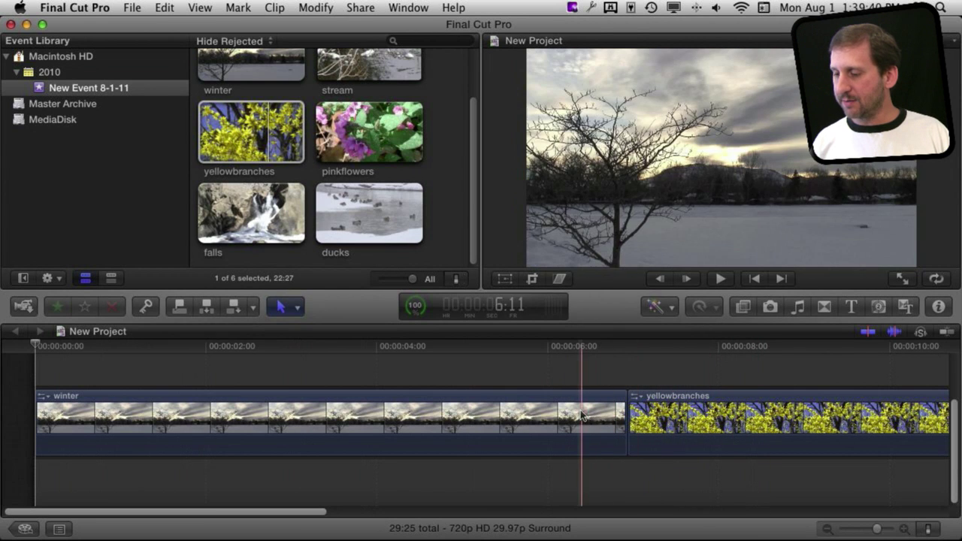
# - Trim the end off the winter clip in the timeline
pyautogui.click(539, 412)
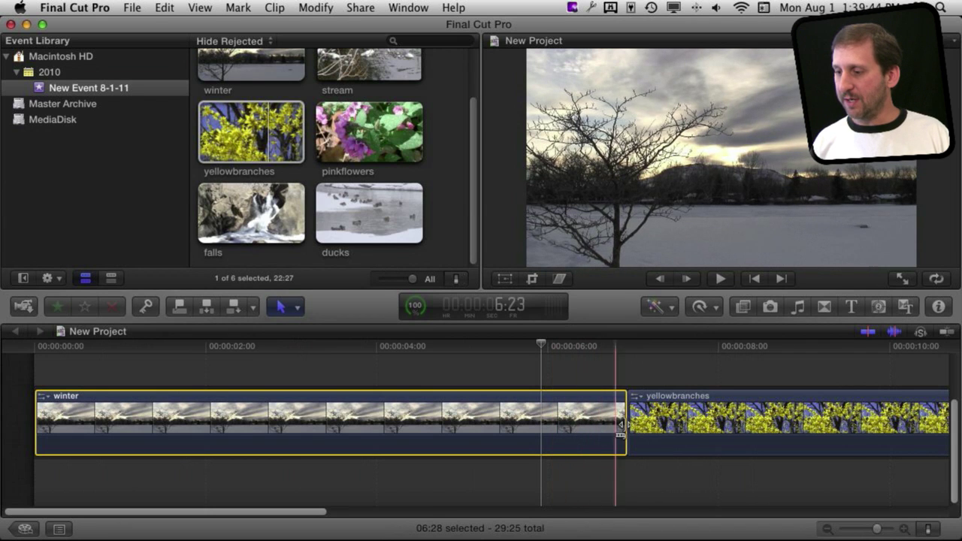
pyautogui.moveTo(621, 418); pyautogui.dragTo(615, 439)
pyautogui.click(406, 422)
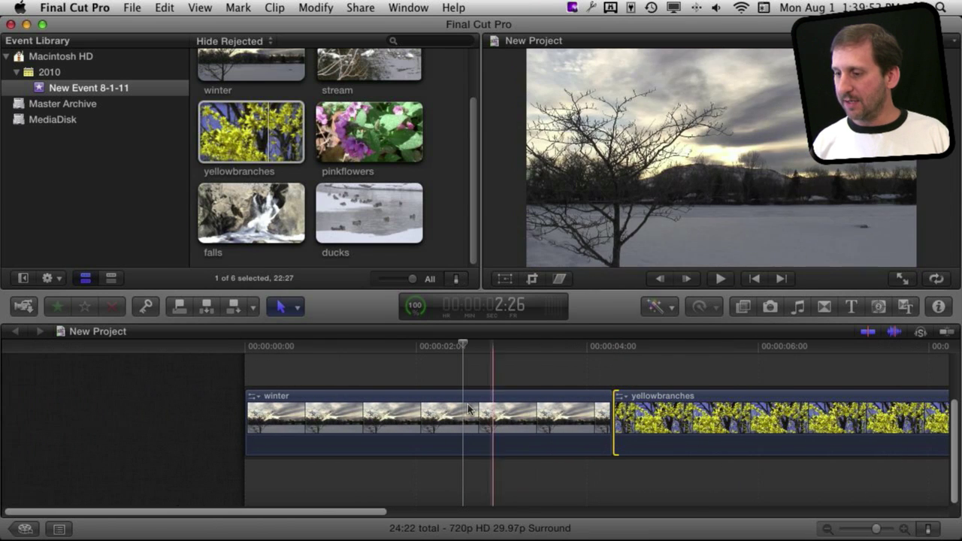
# - Trim the beginning off the winter clip, bringing the total to 27:06
pyautogui.click(490, 409)
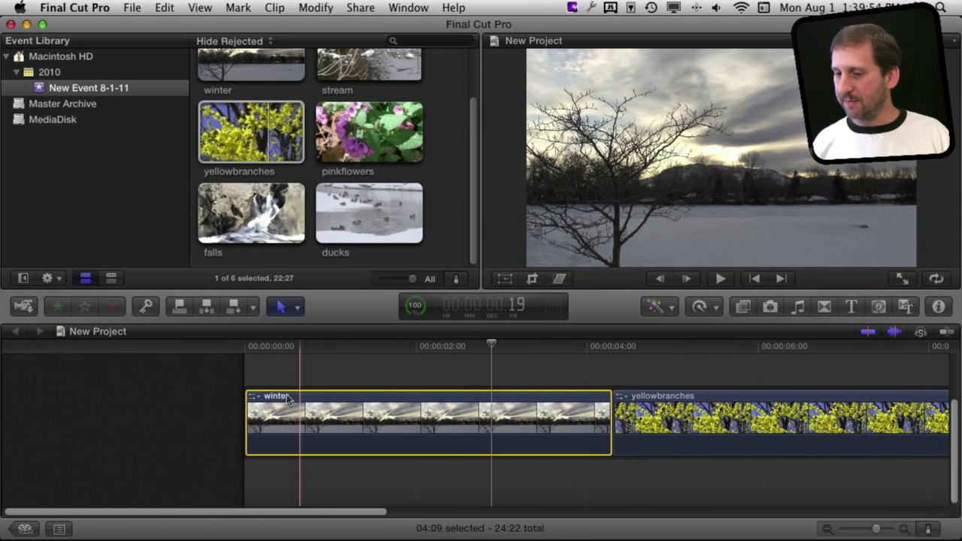
pyautogui.click(254, 409)
pyautogui.moveTo(254, 410); pyautogui.dragTo(394, 411)
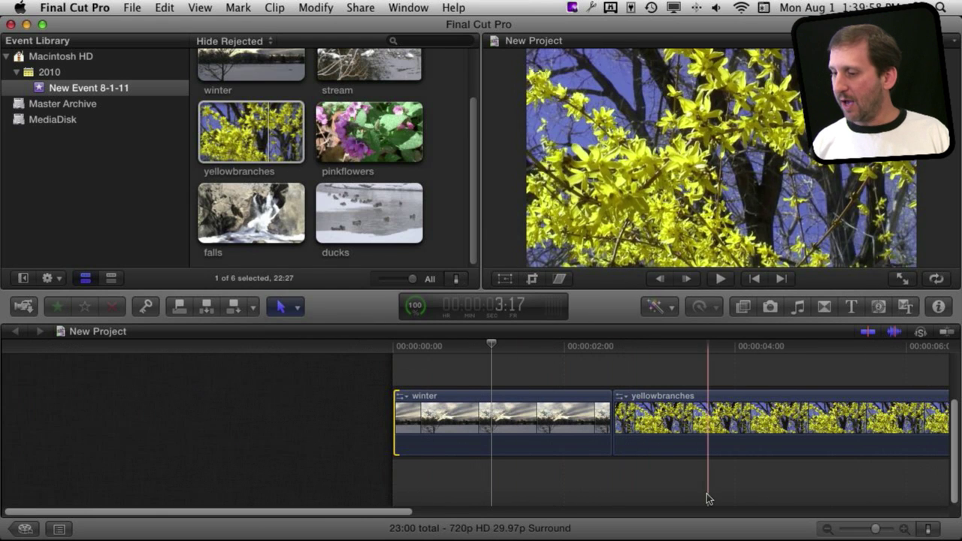
pyautogui.moveTo(374, 512); pyautogui.dragTo(458, 515)
pyautogui.hscroll(5, 491, 446)
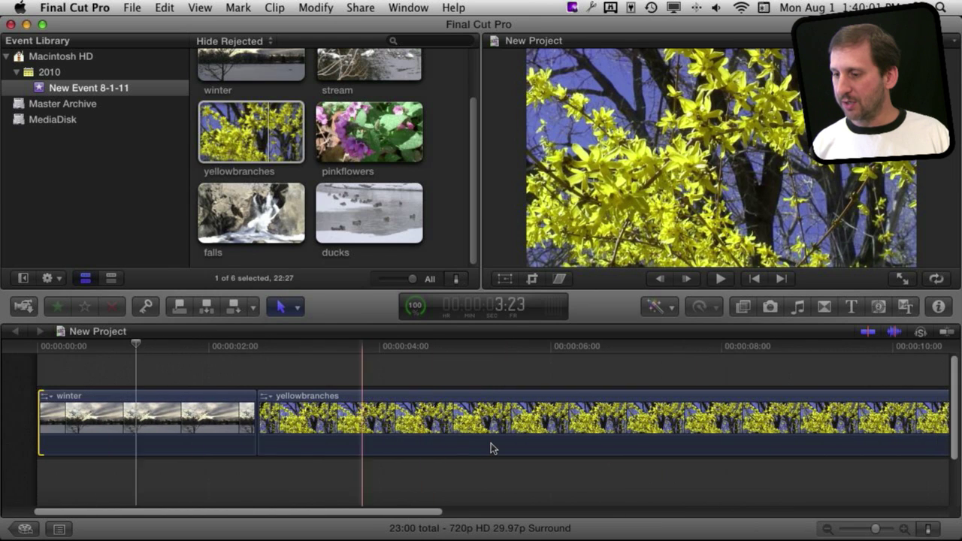
pyautogui.hscroll(5, 491, 448)
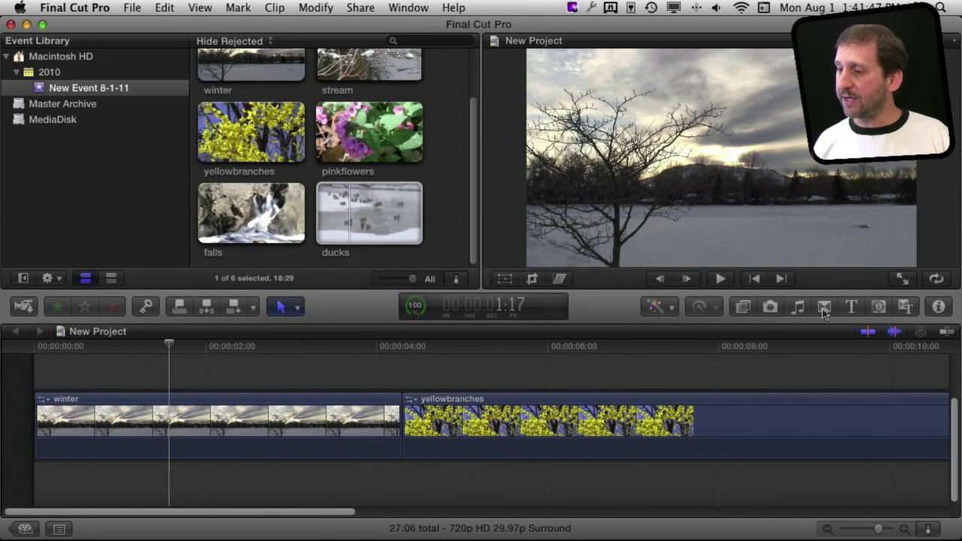
pyautogui.click(823, 308)
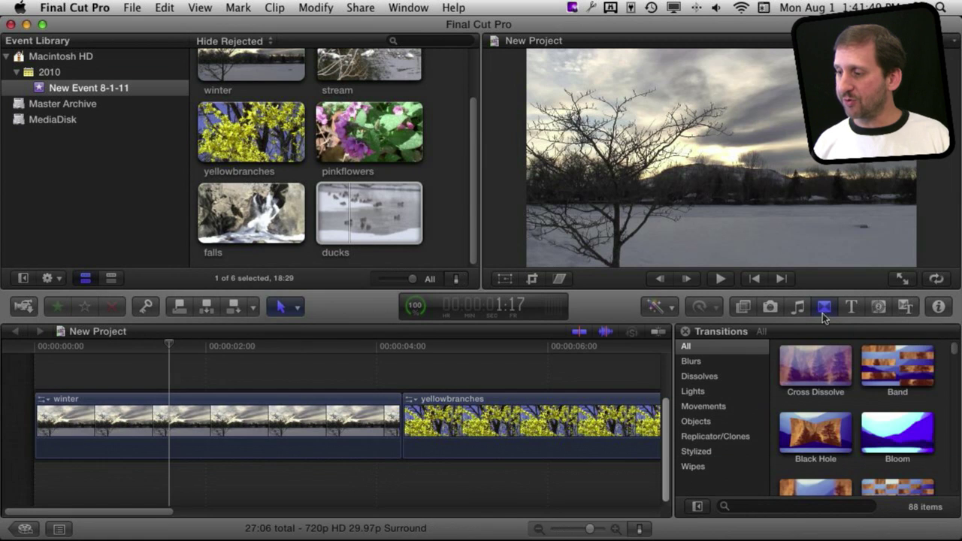
# - Drop a Cross Dissolve on the edit point between winter and yellowbranches
pyautogui.moveTo(818, 376); pyautogui.dragTo(363, 410)
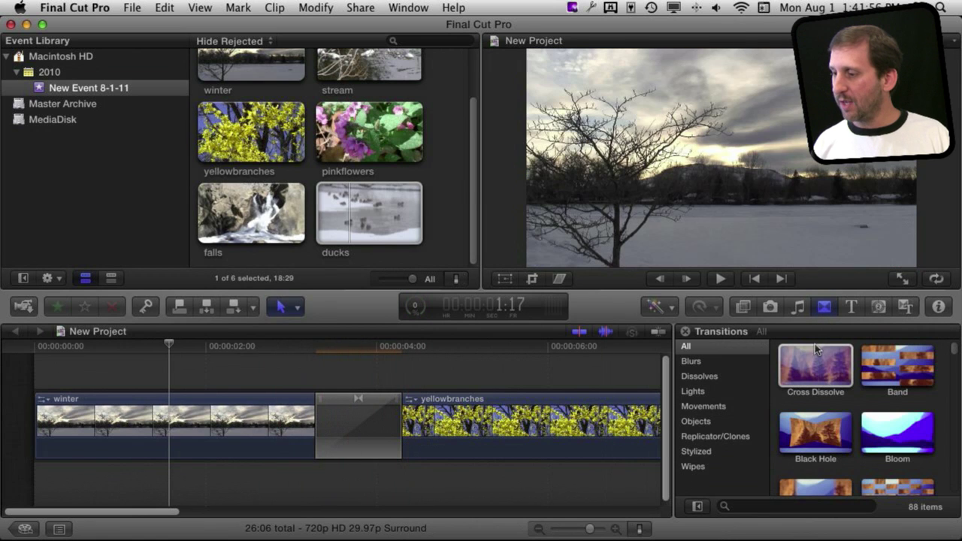
pyautogui.click(798, 308)
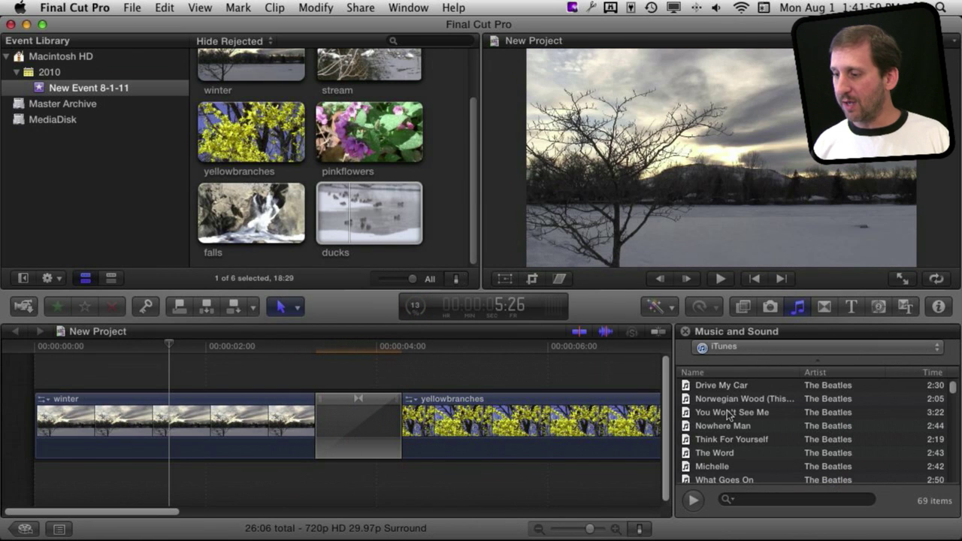
# - Add the Drive My Car song beneath the video, then delete it from the timeline
pyautogui.moveTo(688, 390); pyautogui.dragTo(184, 480)
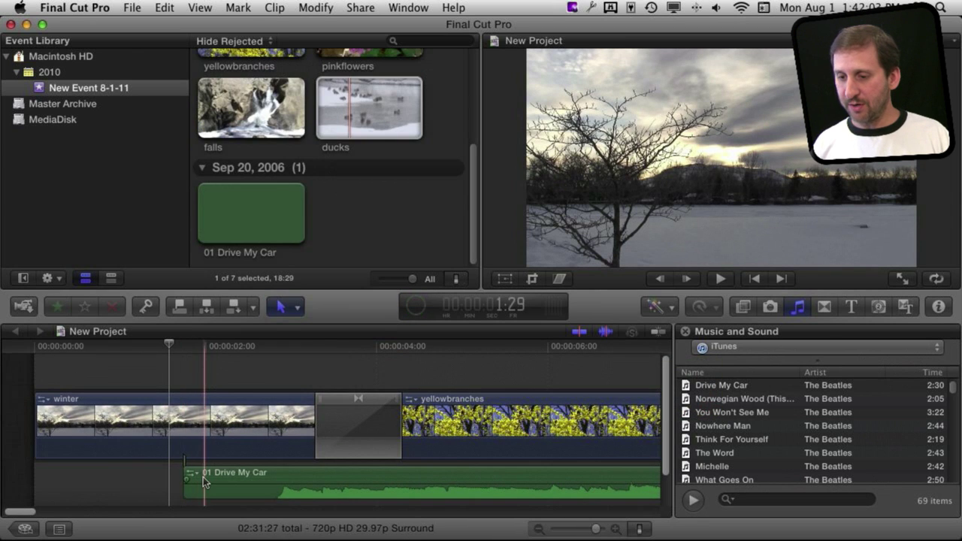
pyautogui.click(202, 481)
pyautogui.press('Delete')
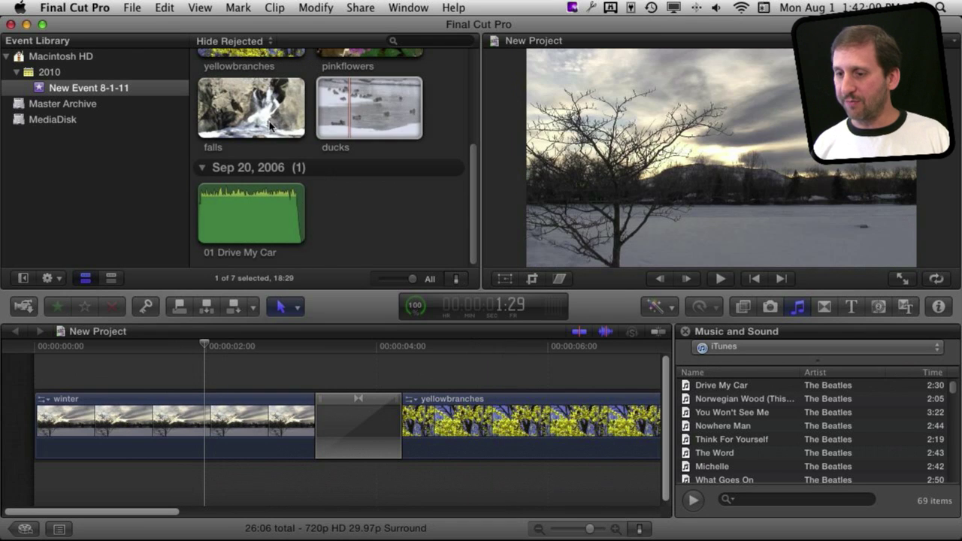
# - Connect the ducks clip above winter and yellowbranches, play it back, then undo it
pyautogui.click(352, 119)
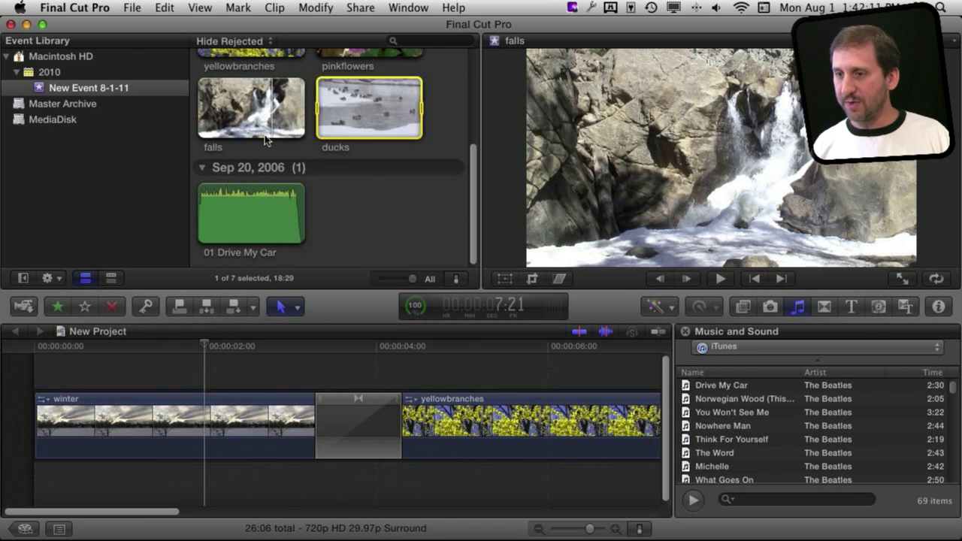
pyautogui.moveTo(334, 123); pyautogui.dragTo(175, 366)
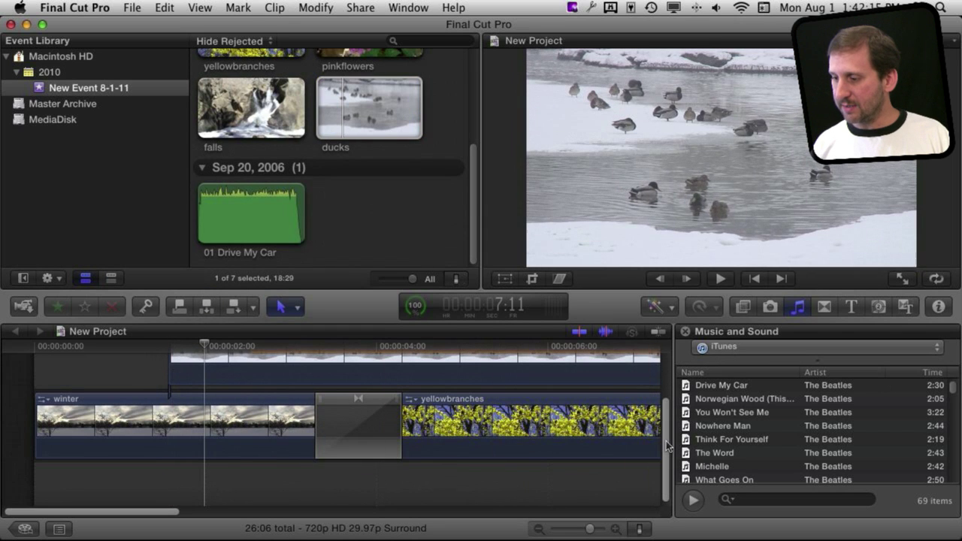
pyautogui.moveTo(669, 441); pyautogui.dragTo(668, 413)
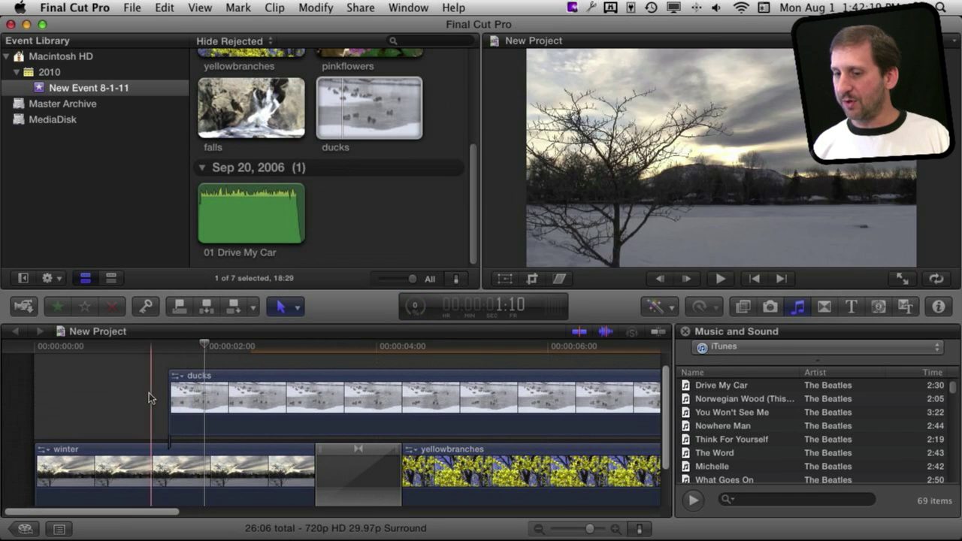
pyautogui.press('l')
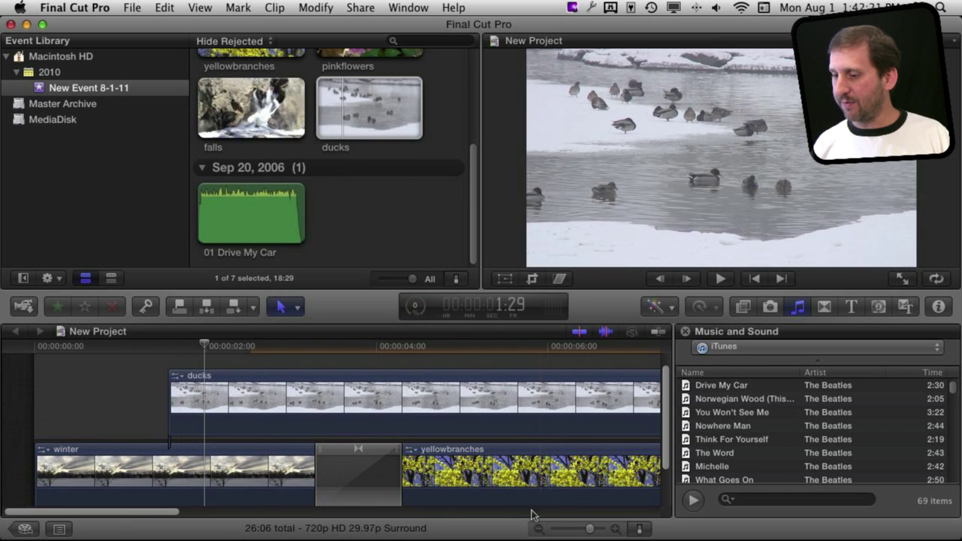
pyautogui.click(356, 391)
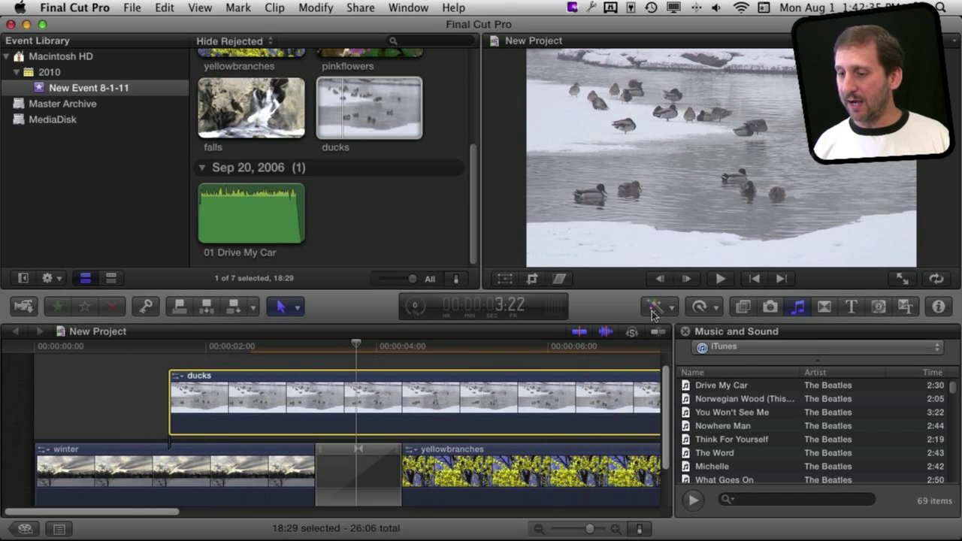
pyautogui.press('super+z')
# - Place the Blur title above the clips and show its settings in the Inspector
pyautogui.click(851, 307)
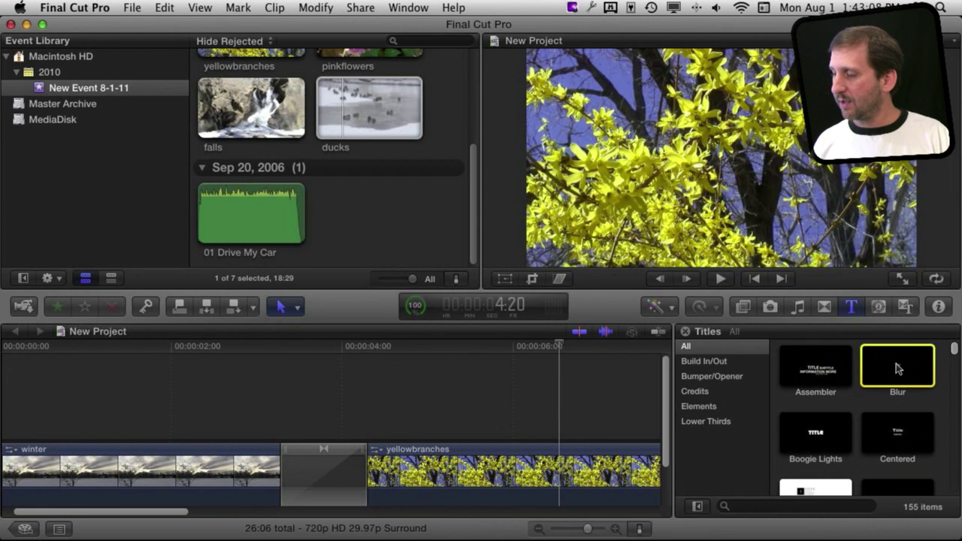
pyautogui.moveTo(897, 369); pyautogui.dragTo(207, 424)
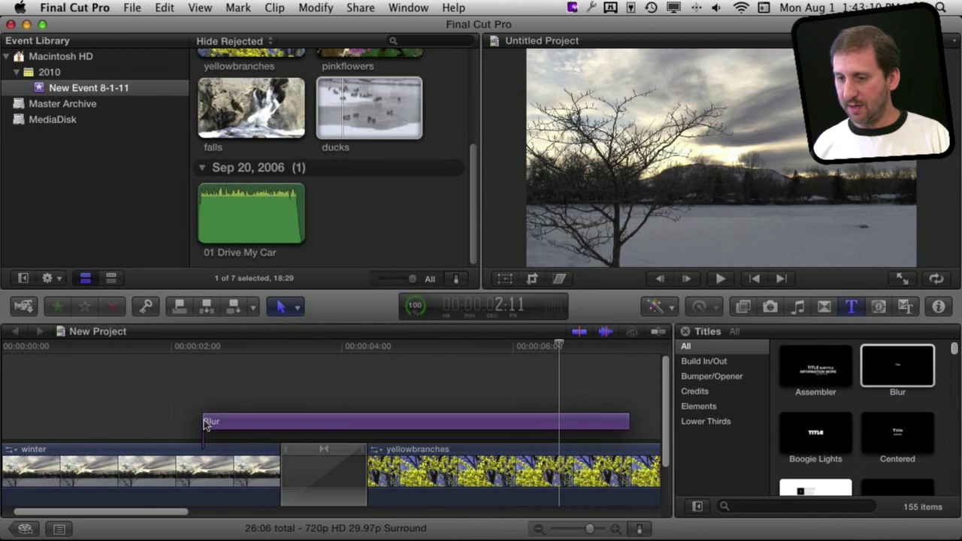
pyautogui.click(249, 430)
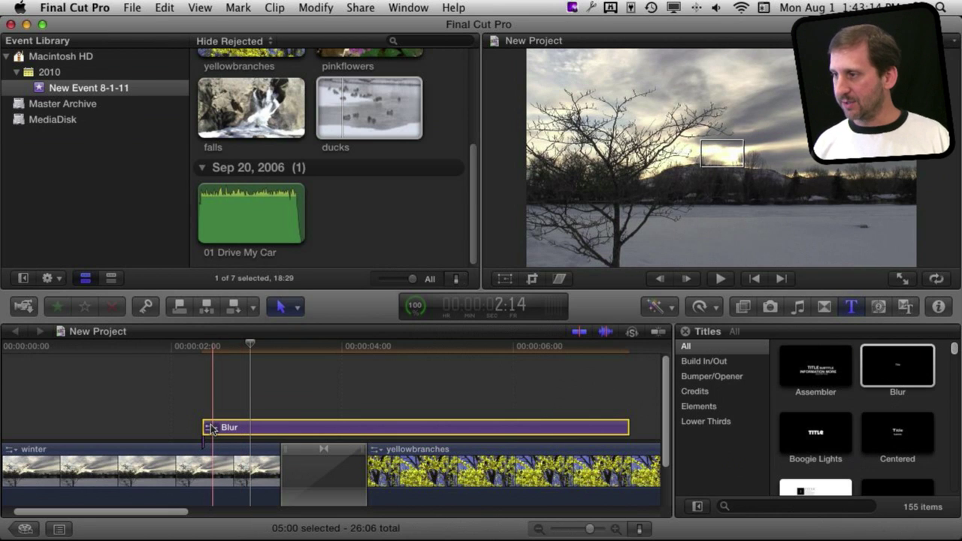
pyautogui.click(213, 427)
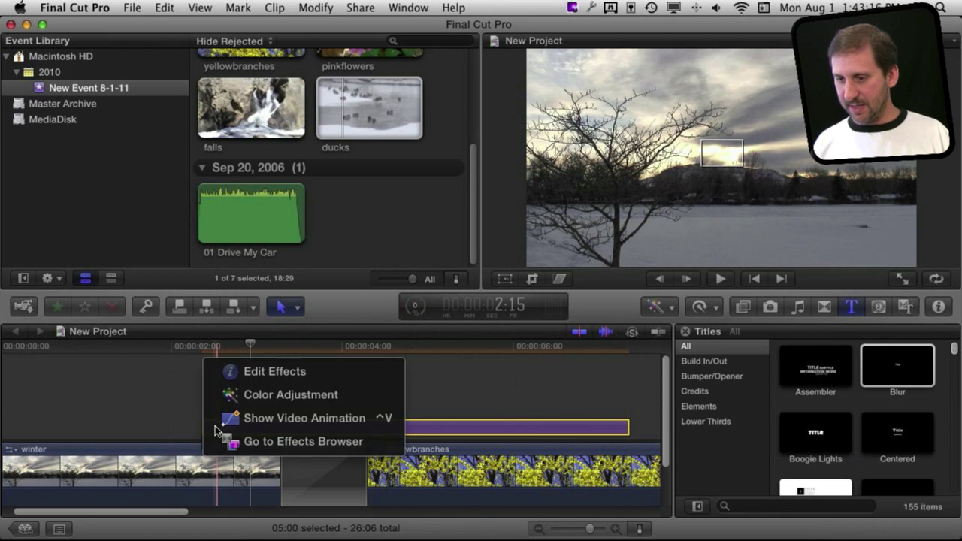
pyautogui.click(264, 373)
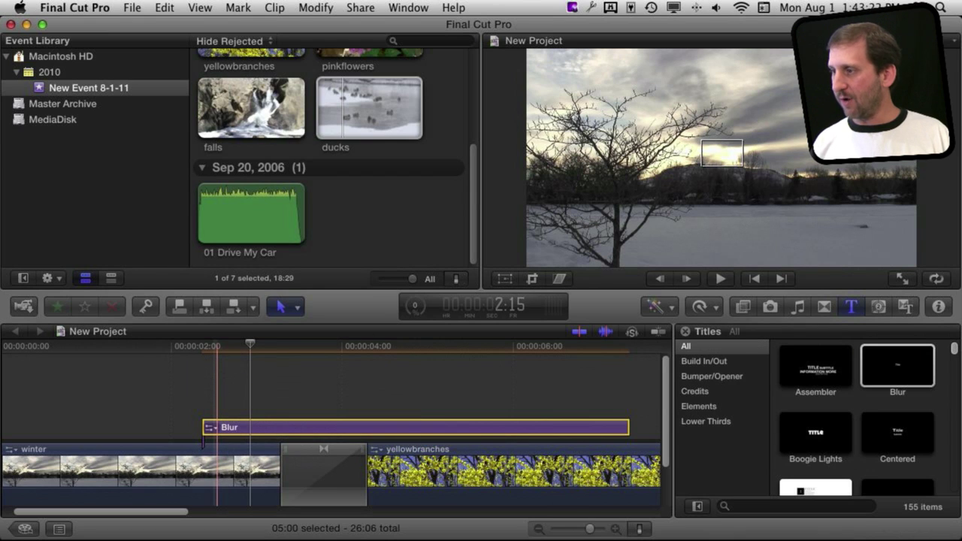
pyautogui.press('super+4')
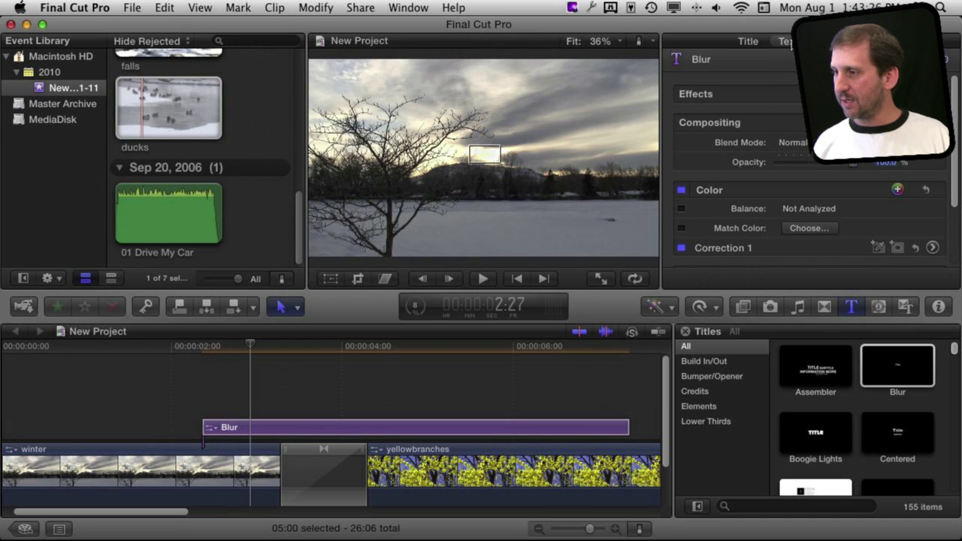
# - Review the Blur title's text and compositing settings in the Inspector
pyautogui.click(790, 41)
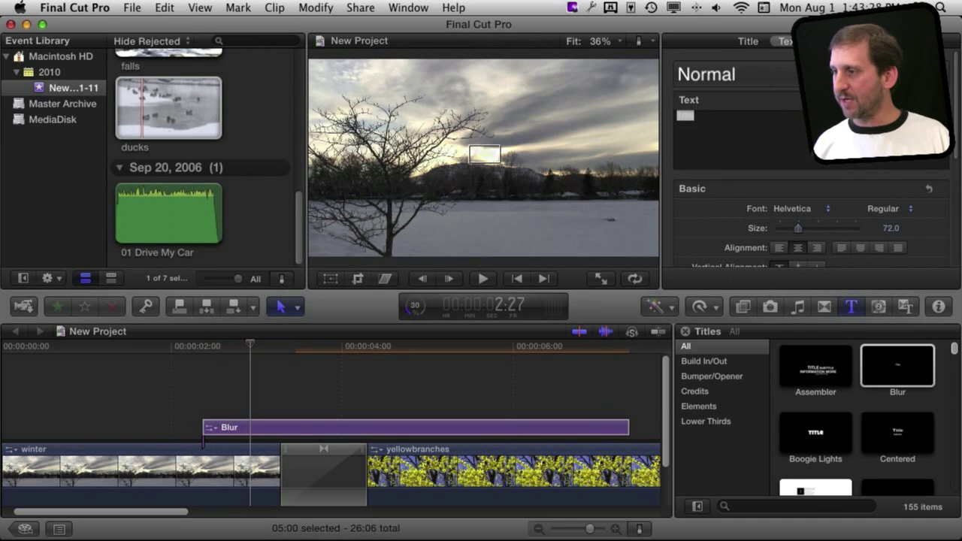
pyautogui.click(819, 41)
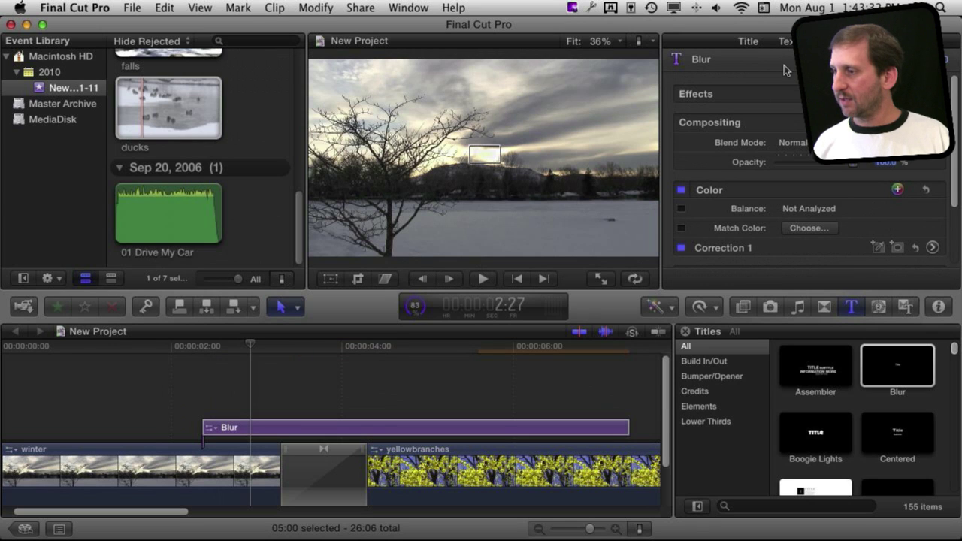
pyautogui.click(272, 428)
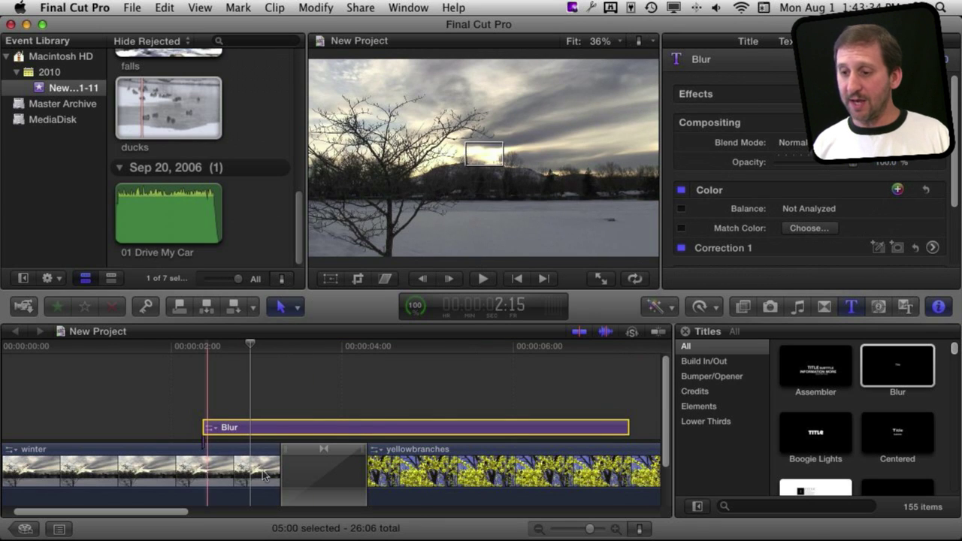
# - Inspect the yellowbranches clip and Cross Dissolve settings, then bring up the Share options
pyautogui.click(433, 496)
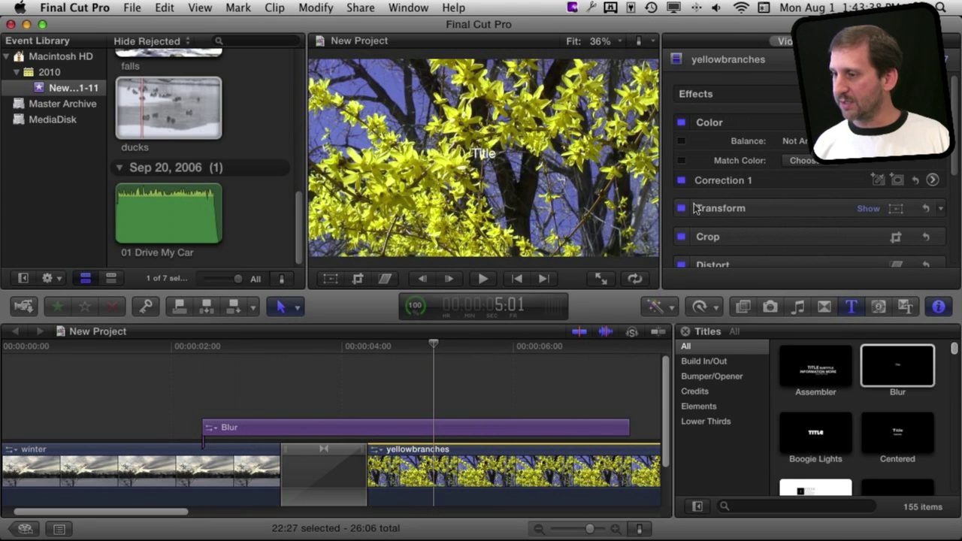
pyautogui.scroll(-5, 945, 224)
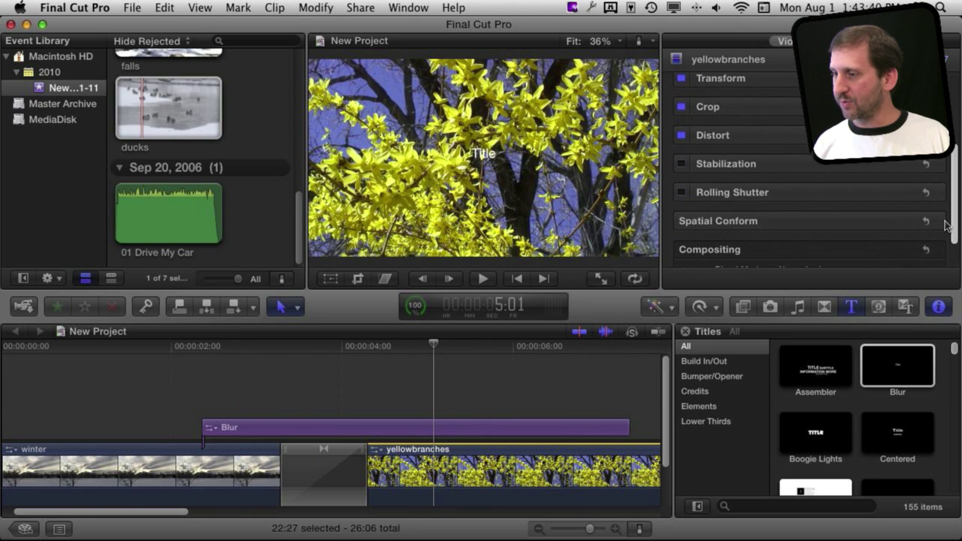
pyautogui.scroll(-3, 945, 224)
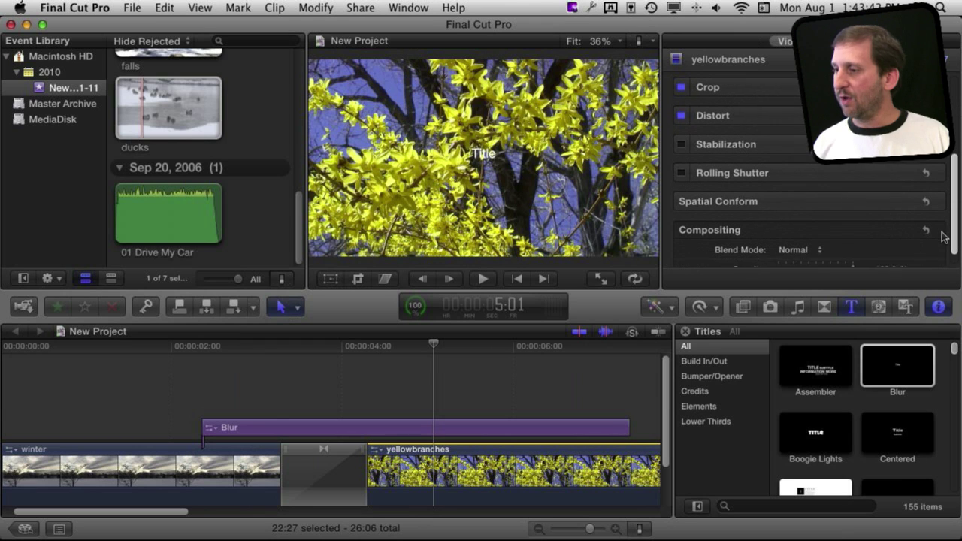
pyautogui.scroll(4, 945, 197)
pyautogui.scroll(2, 946, 197)
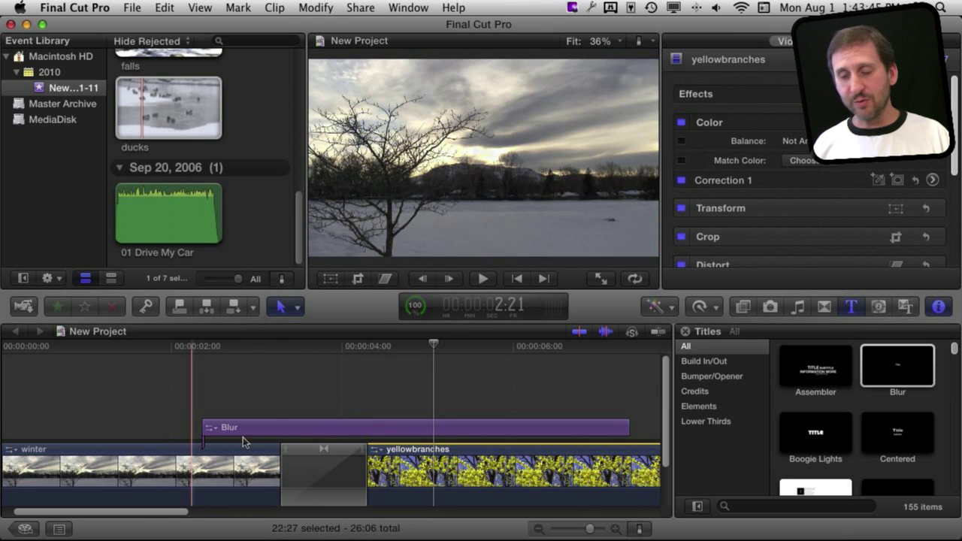
pyautogui.click(333, 465)
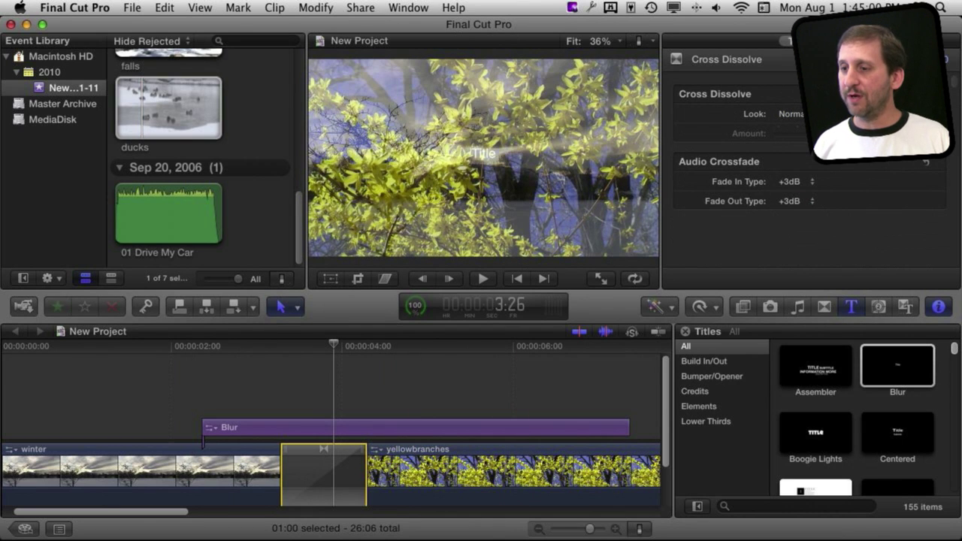
pyautogui.click(360, 7)
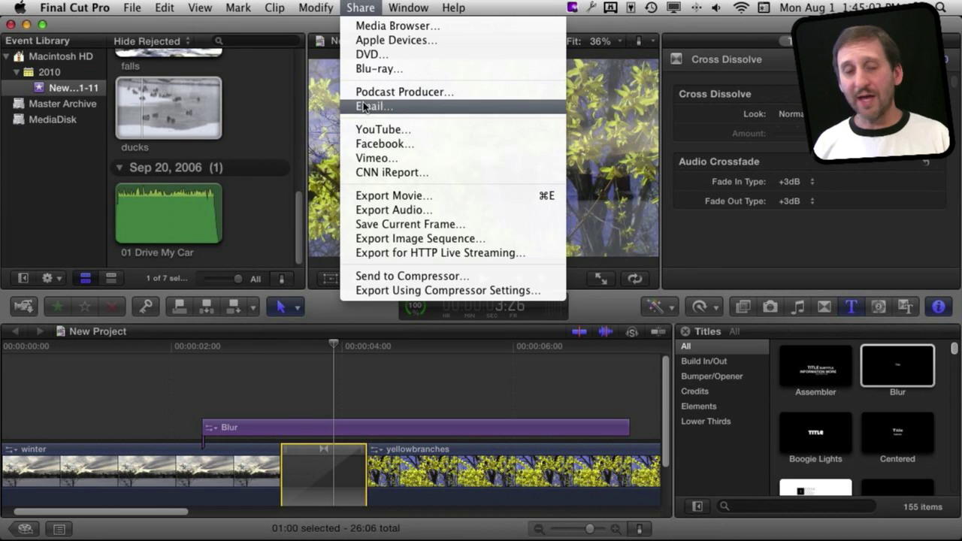
# - Export New Project as a QuickTime movie using Current Settings with video and audio
pyautogui.click(378, 194)
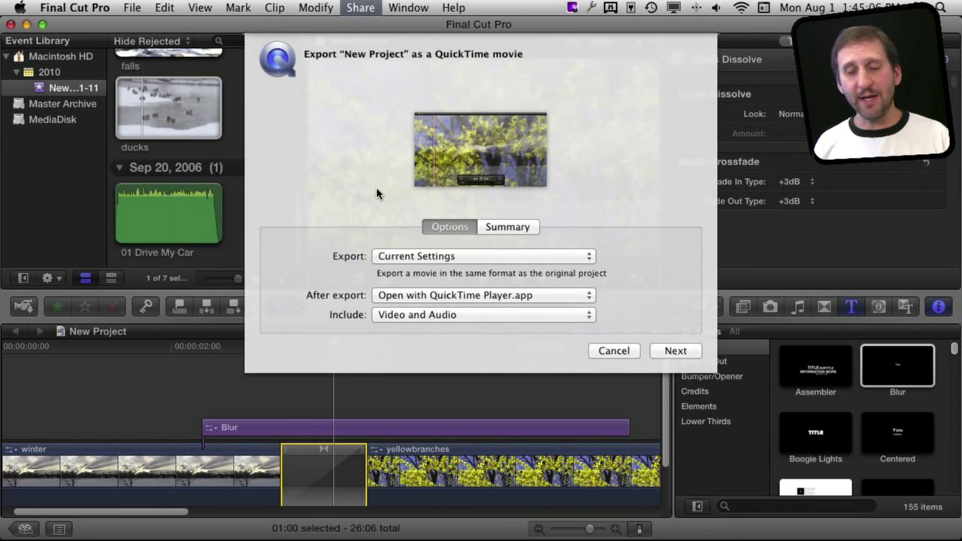
pyautogui.click(412, 256)
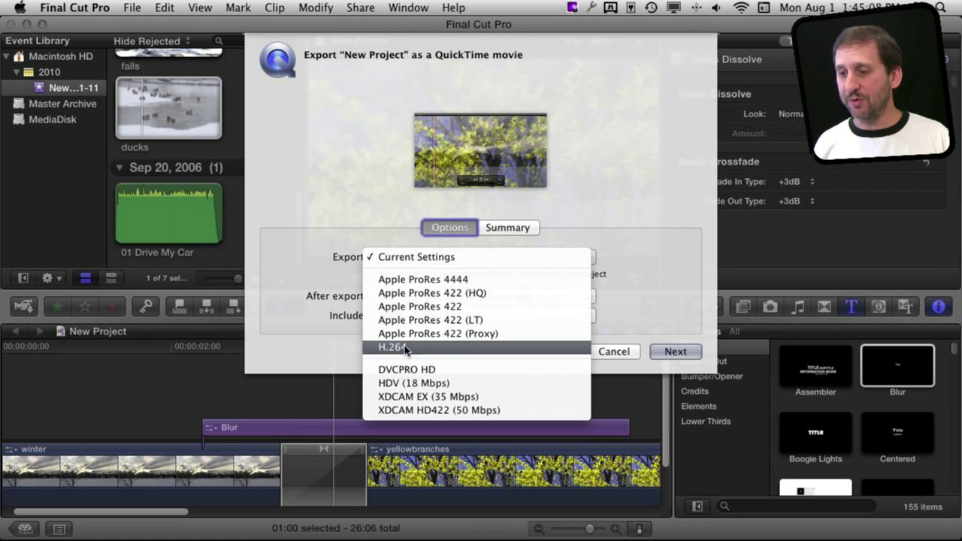
pyautogui.click(401, 257)
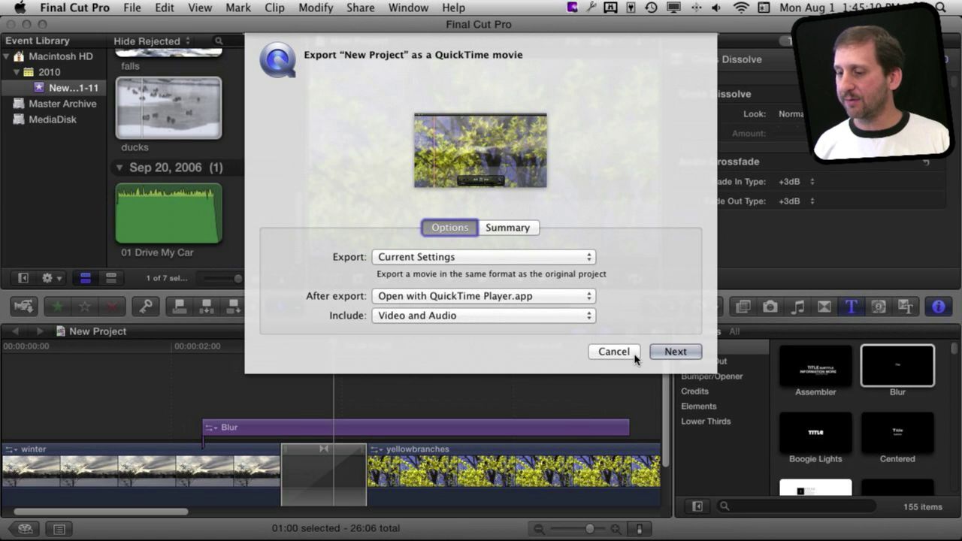